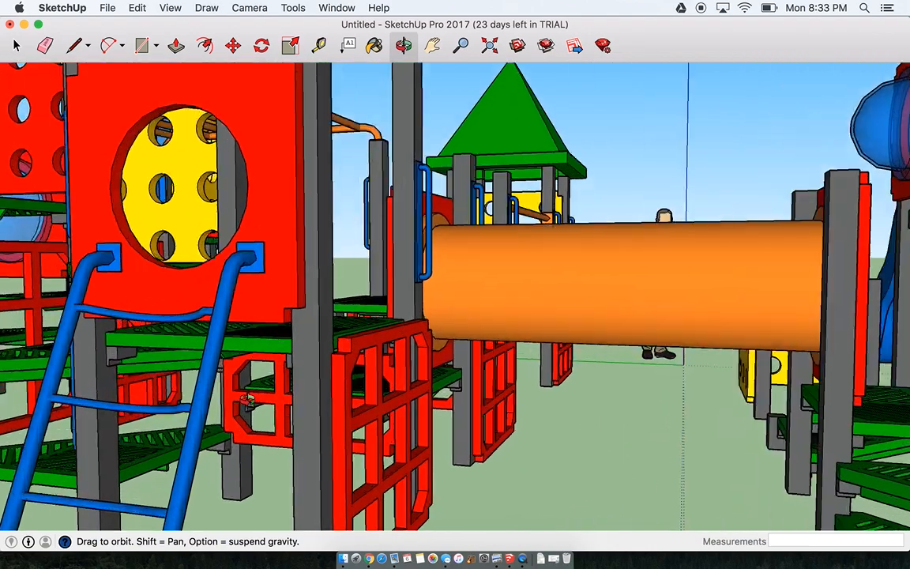
{"action": "scroll", "coordinate": [248, 399], "scroll_direction": "down", "scroll_amount": 15}
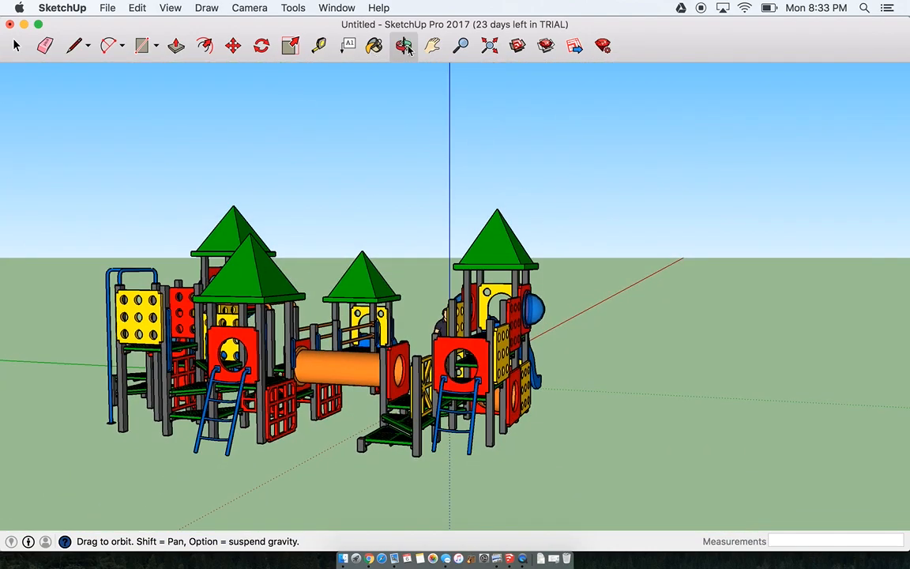
{"action": "left_click_drag", "start_coordinate": [555, 264], "coordinate": [615, 417]}
{"action": "scroll", "coordinate": [565, 349], "scroll_direction": "up", "scroll_amount": 5}
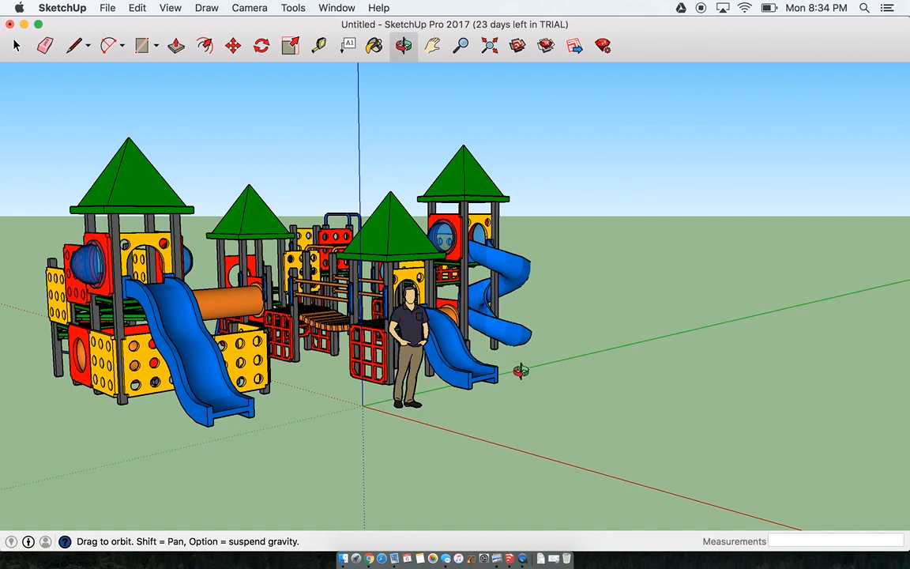
{"action": "scroll", "coordinate": [520, 370], "scroll_direction": "down", "scroll_amount": 2}
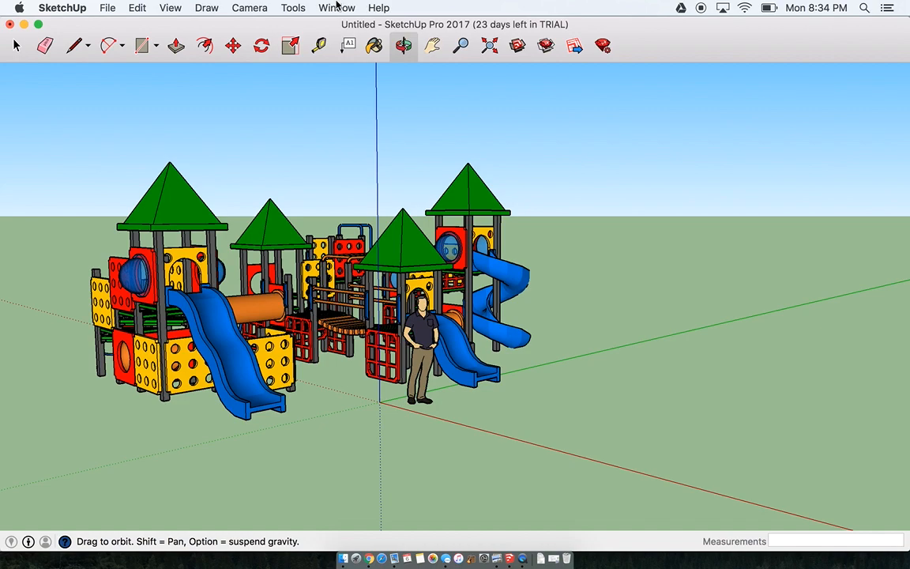
Open the Components browser and list the Transportation collection
{"action": "left_click", "coordinate": [336, 7]}
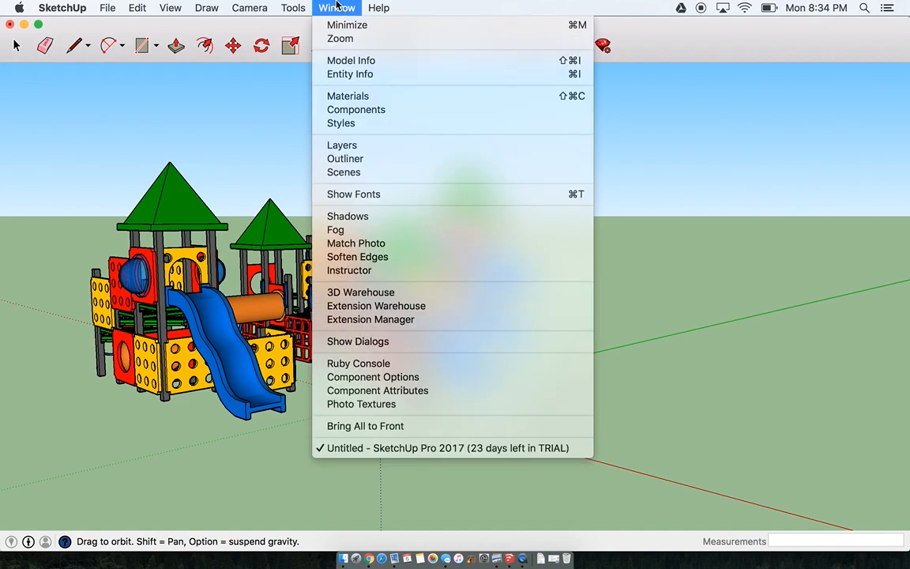
{"action": "left_click", "coordinate": [378, 110]}
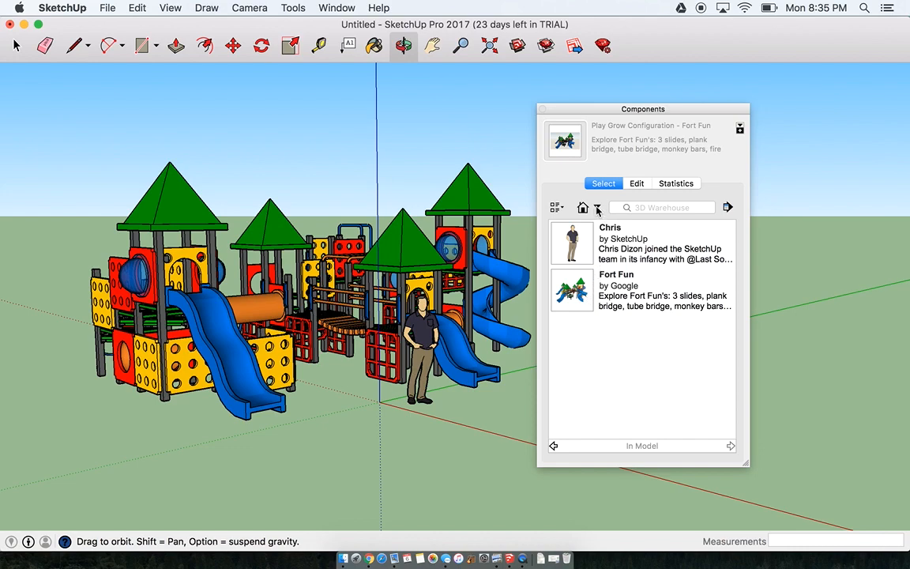
{"action": "left_click", "coordinate": [598, 208]}
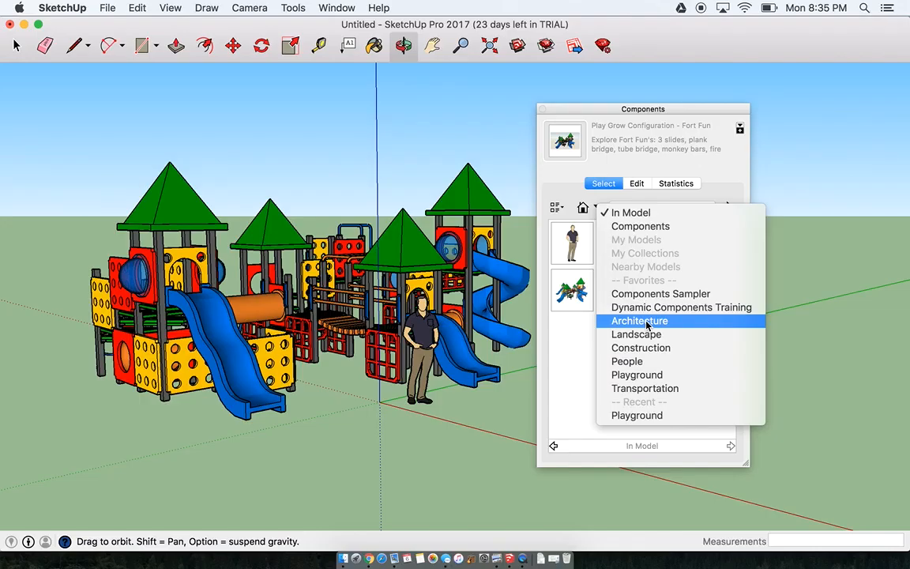
{"action": "left_click", "coordinate": [646, 388]}
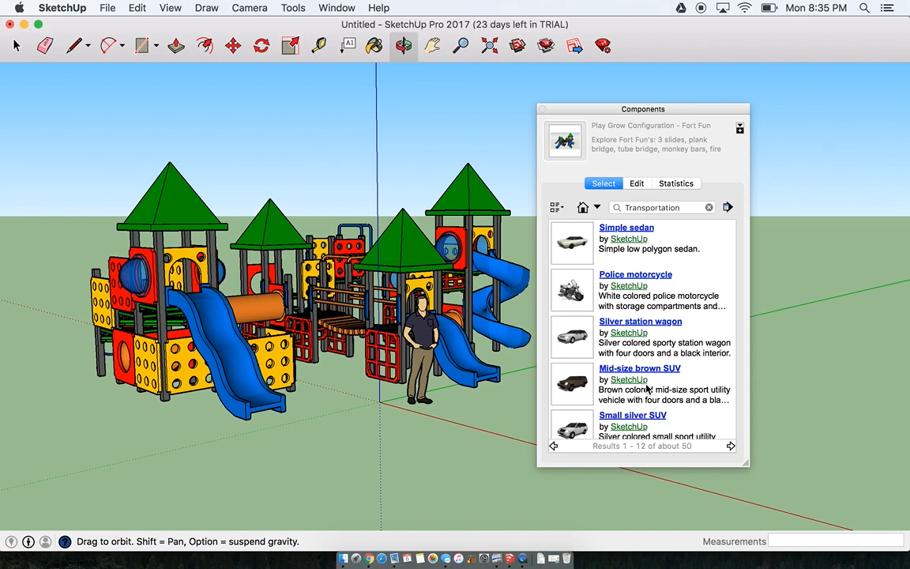
Find the Helicopter model by SketchUp among the transportation components and open its 3D Warehouse page
{"action": "scroll", "coordinate": [666, 367], "scroll_direction": "down", "scroll_amount": 5}
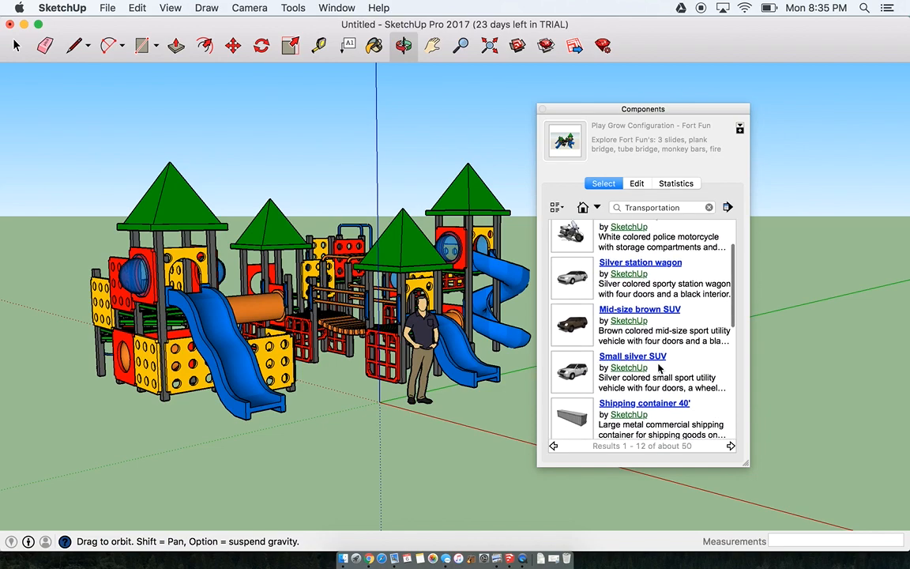
{"action": "scroll", "coordinate": [660, 367], "scroll_direction": "down", "scroll_amount": 8}
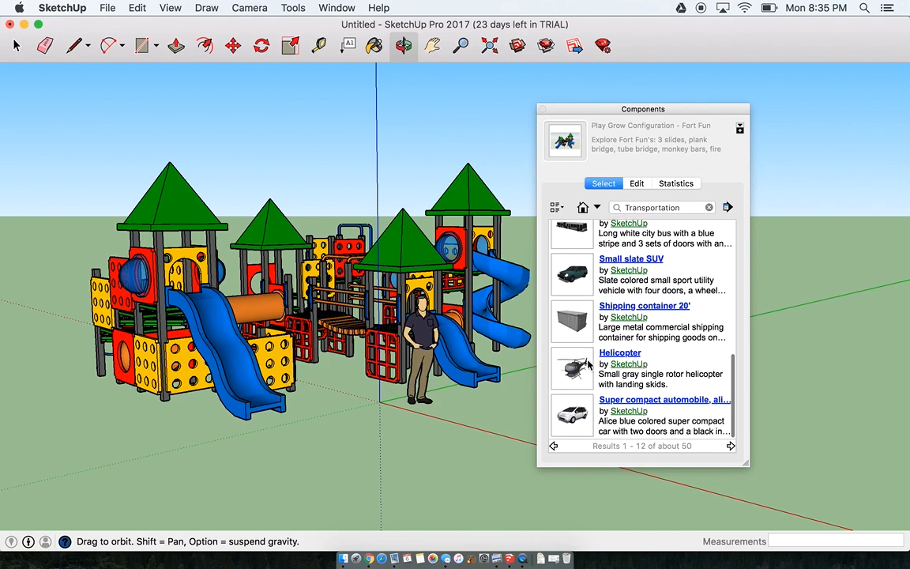
{"action": "scroll", "coordinate": [611, 365], "scroll_direction": "up", "scroll_amount": 5}
{"action": "scroll", "coordinate": [610, 365], "scroll_direction": "down", "scroll_amount": 5}
{"action": "left_click", "coordinate": [607, 353]}
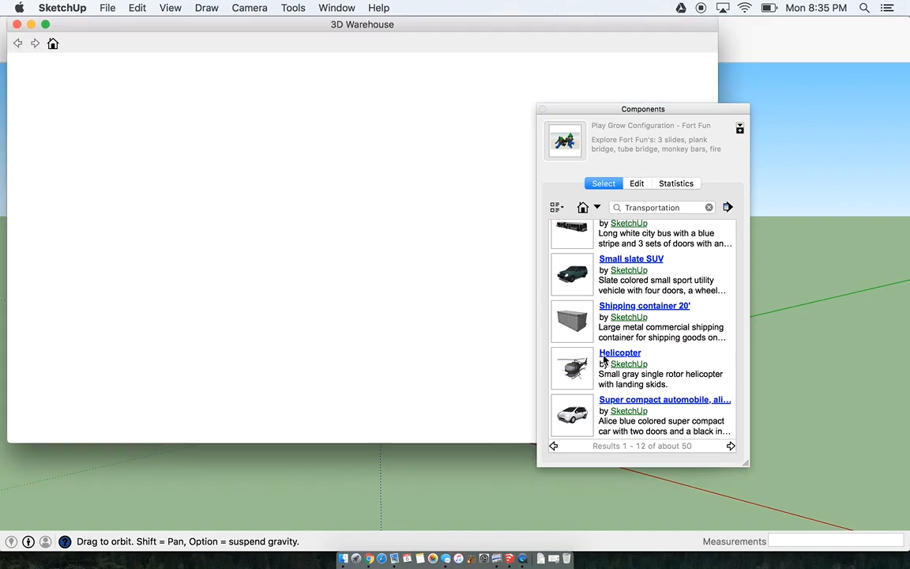
Download the helicopter directly into the model, place it near the red axis beside the playground, and close the component browser
{"action": "left_click_drag", "start_coordinate": [650, 110], "coordinate": [809, 113]}
{"action": "left_click", "coordinate": [616, 184]}
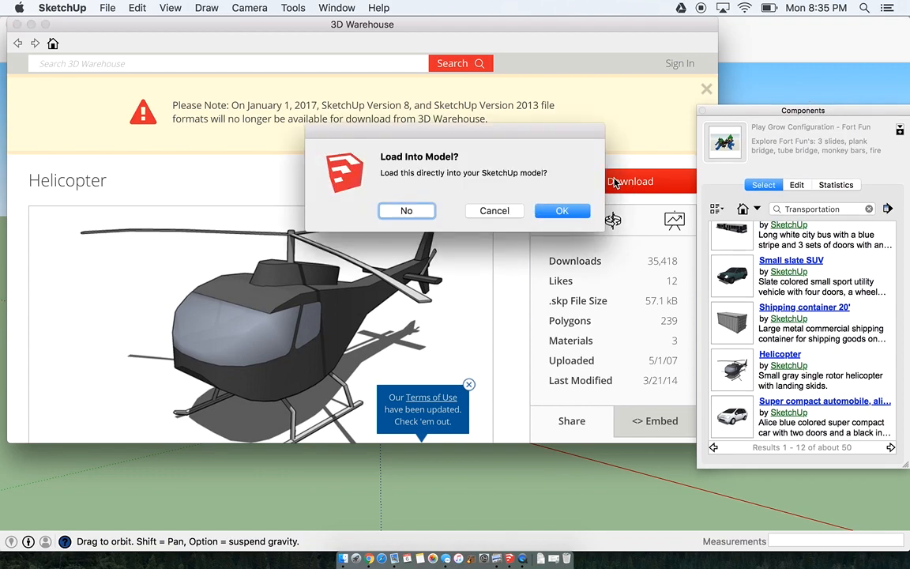
{"action": "left_click", "coordinate": [562, 211]}
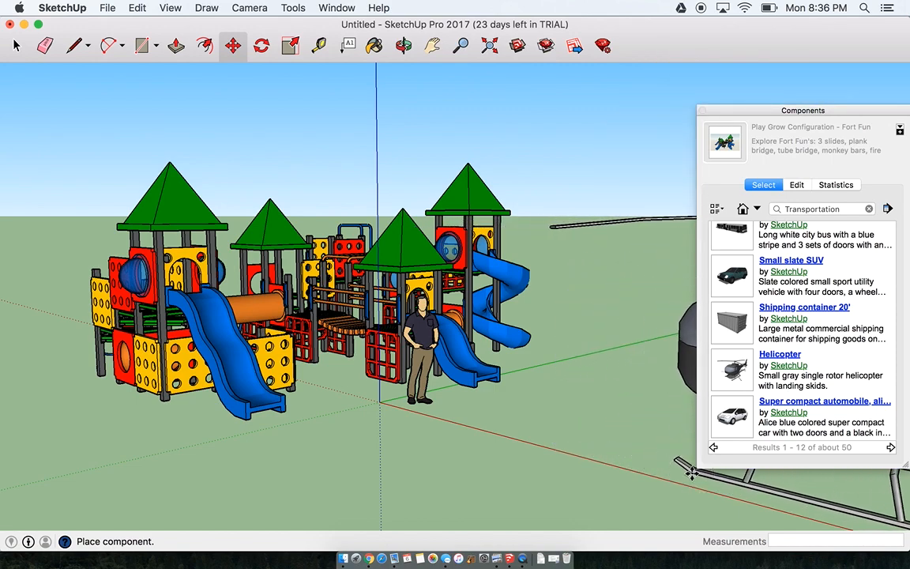
{"action": "left_click", "coordinate": [691, 472]}
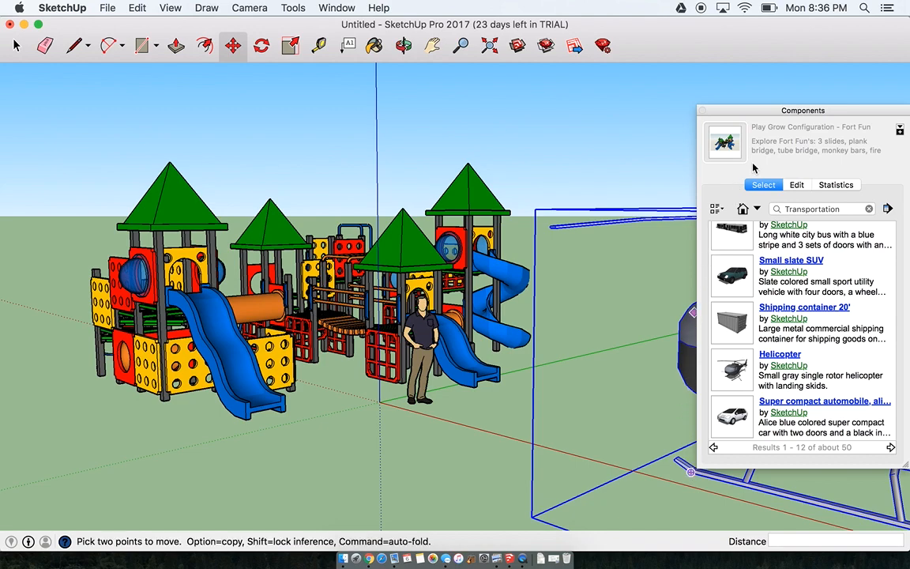
{"action": "left_click_drag", "start_coordinate": [766, 111], "coordinate": [729, 92]}
{"action": "left_click", "coordinate": [664, 91]}
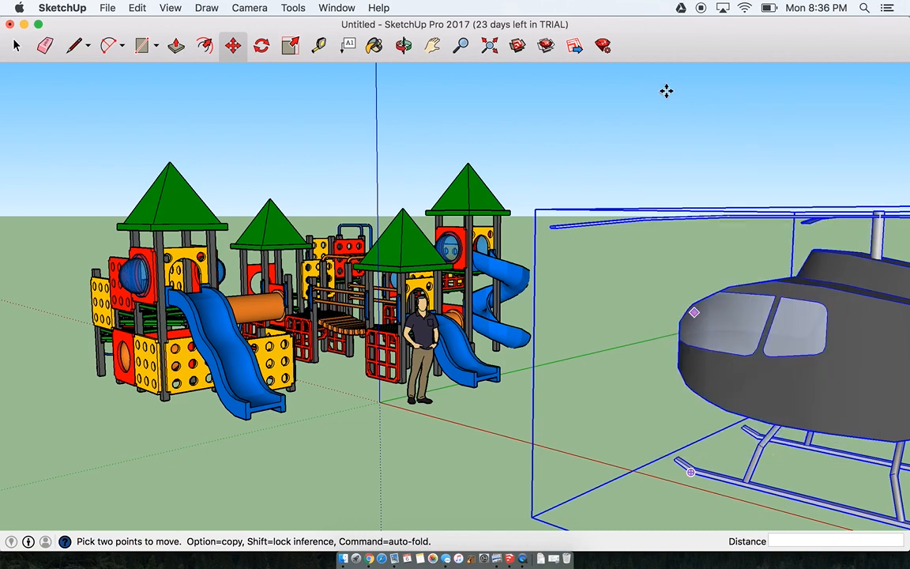
Try to tilt the helicopter in the vertical plane around the green axis, pivoting at a point on its main rotor
{"action": "left_click", "coordinate": [404, 49]}
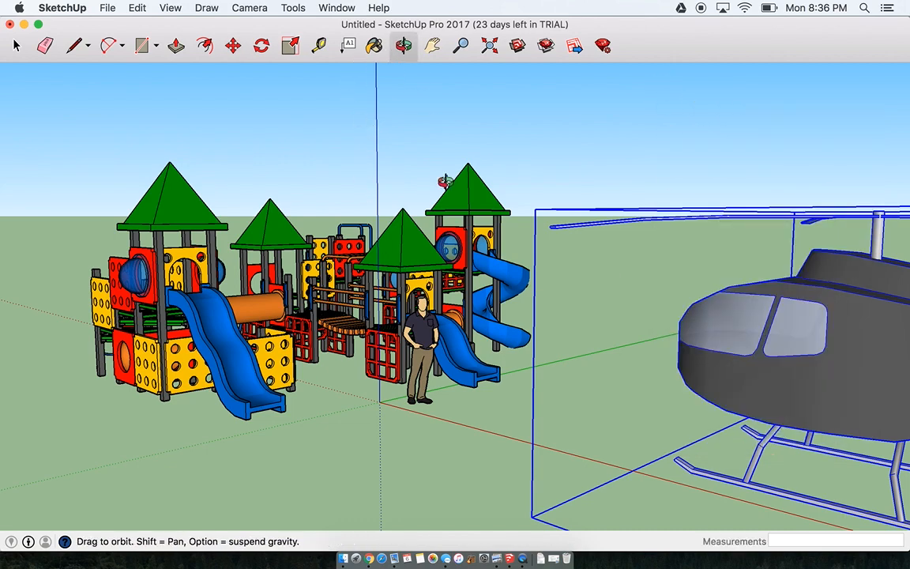
{"action": "scroll", "coordinate": [459, 291], "scroll_direction": "down", "scroll_amount": 10}
{"action": "scroll", "coordinate": [459, 273], "scroll_direction": "up", "scroll_amount": 2}
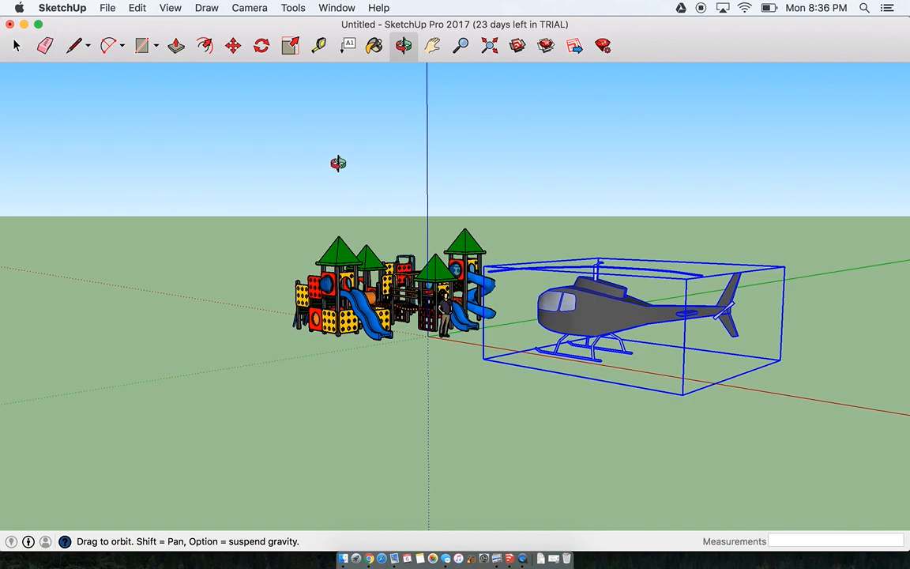
{"action": "left_click", "coordinate": [264, 47]}
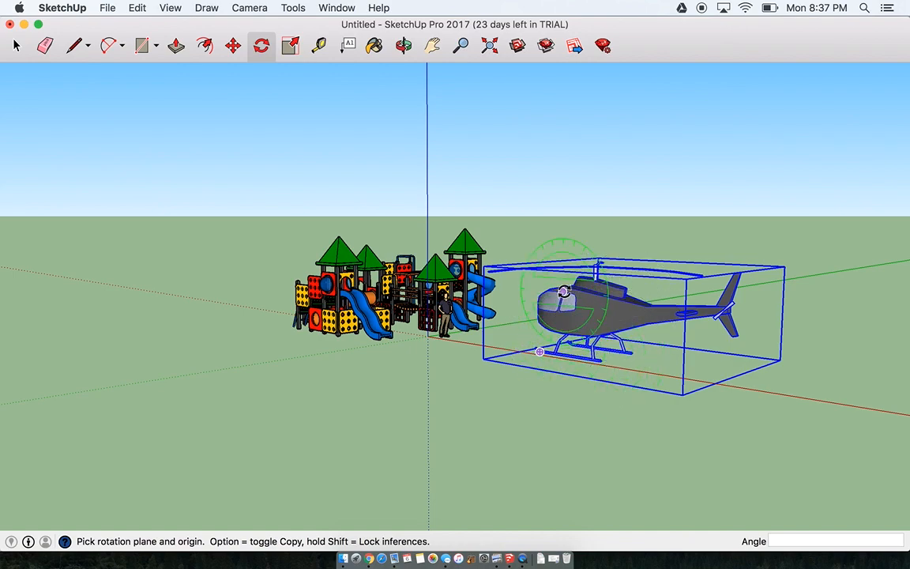
{"action": "left_click", "coordinate": [619, 266]}
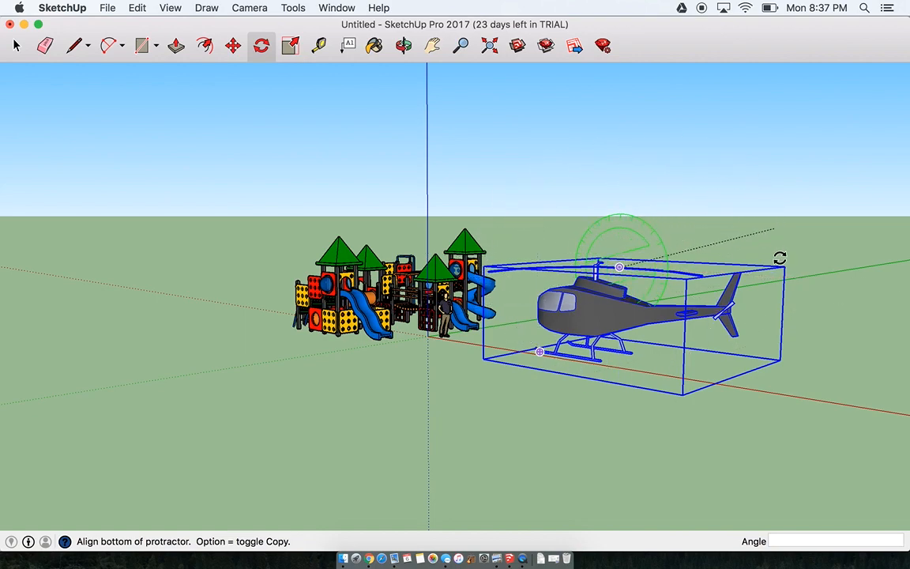
{"action": "left_click", "coordinate": [704, 136]}
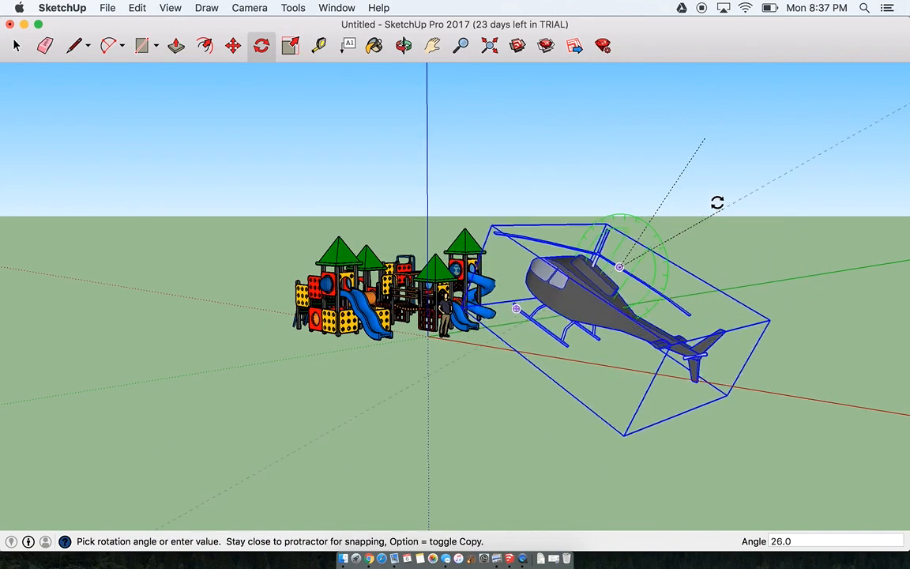
{"action": "left_click", "coordinate": [679, 175]}
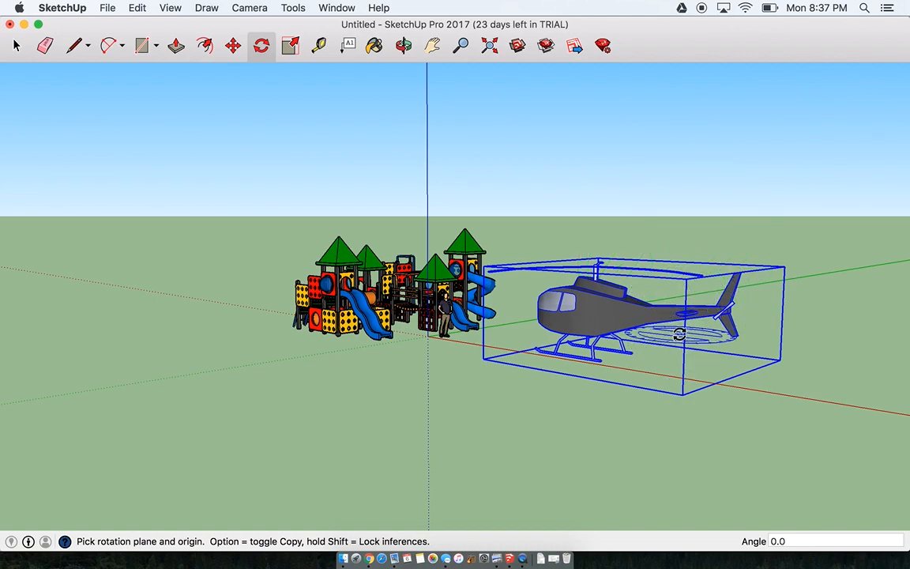
Rotate the helicopter by about 353 degrees in the horizontal plane around a point beneath its tail
{"action": "left_click", "coordinate": [679, 335]}
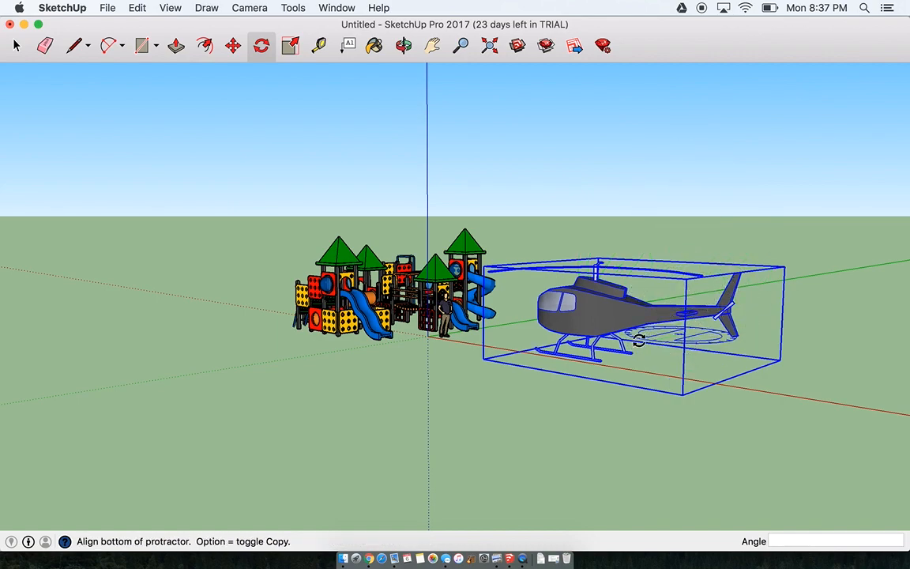
{"action": "left_click", "coordinate": [557, 345]}
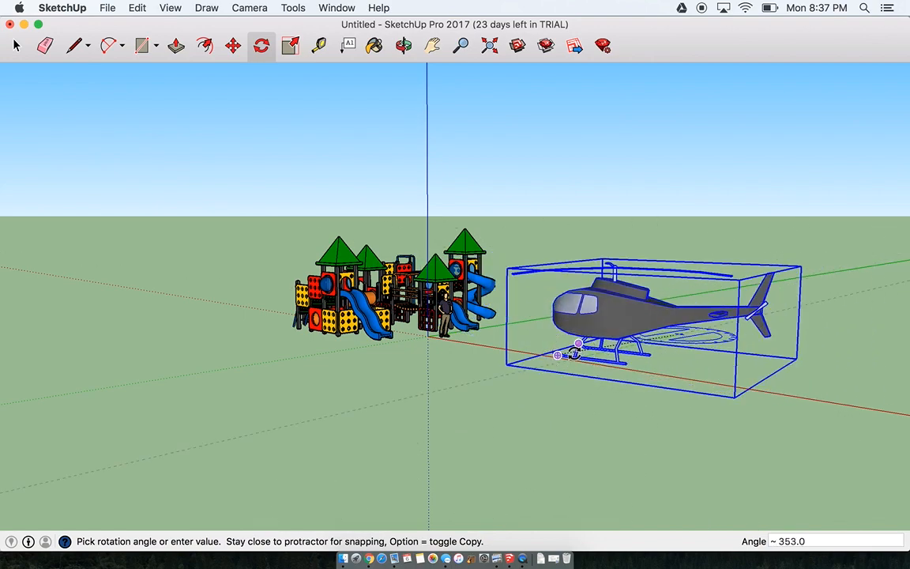
{"action": "left_click", "coordinate": [514, 318]}
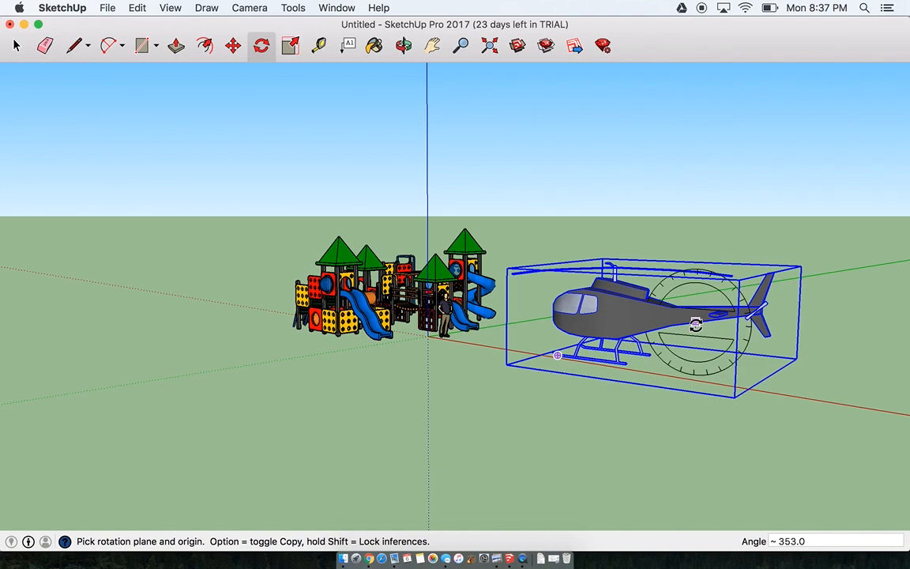
Try to rotate the helicopter around a point on its tail boom, using the plane of the body's side face
{"action": "left_click", "coordinate": [697, 317]}
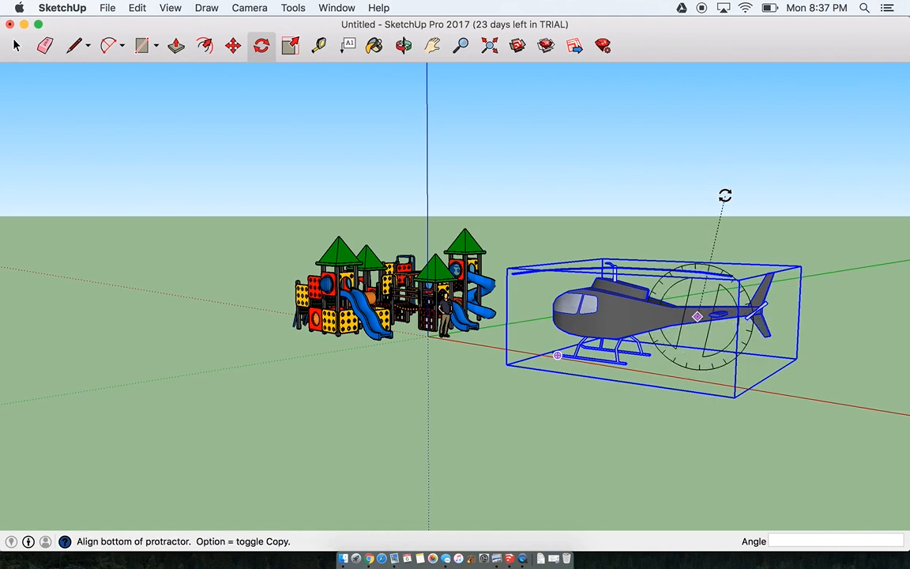
{"action": "left_click", "coordinate": [725, 196]}
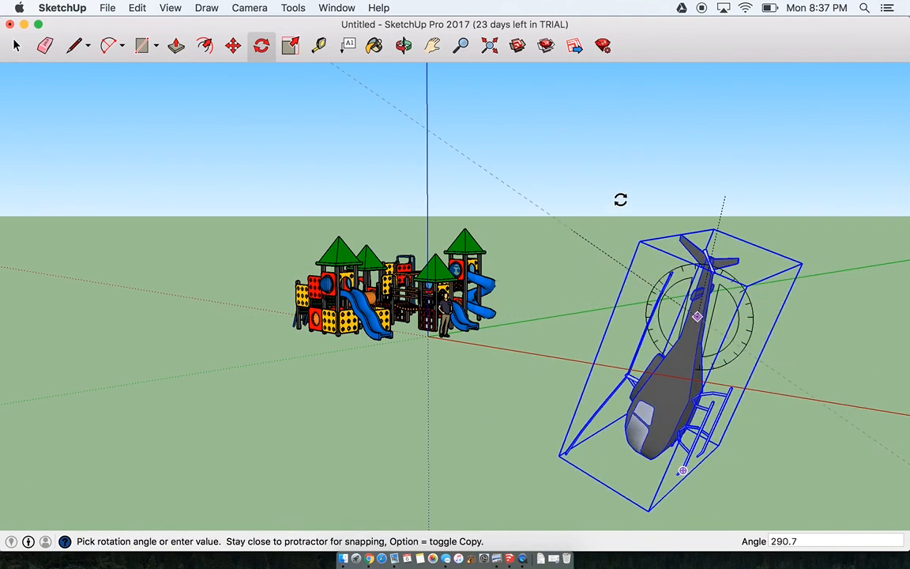
{"action": "left_click", "coordinate": [726, 196]}
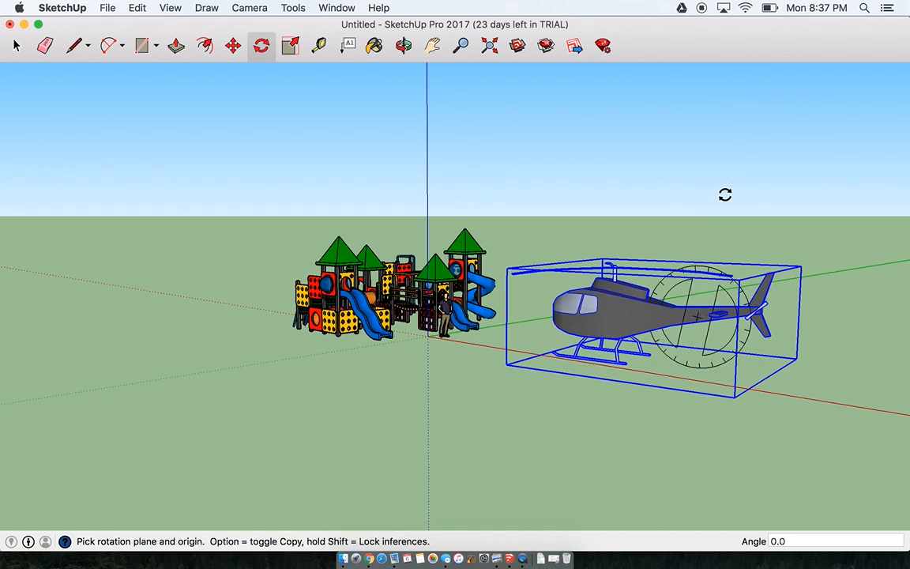
Try to tilt the helicopter nose-down around the green axis from its opposite side, pivoting on a rotor blade
{"action": "left_click", "coordinate": [403, 45]}
{"action": "left_click_drag", "start_coordinate": [762, 270], "coordinate": [302, 369]}
{"action": "key", "text": "q"}
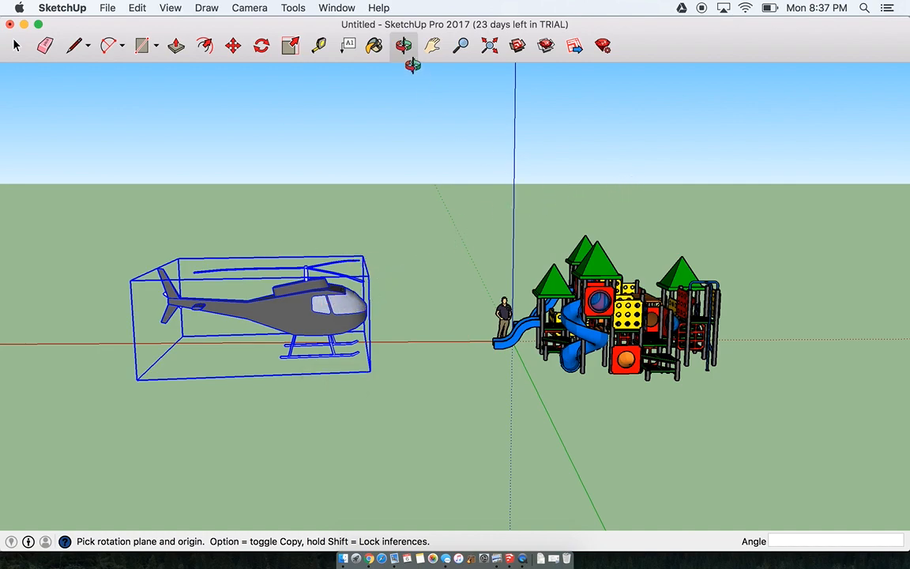
{"action": "left_click", "coordinate": [234, 47]}
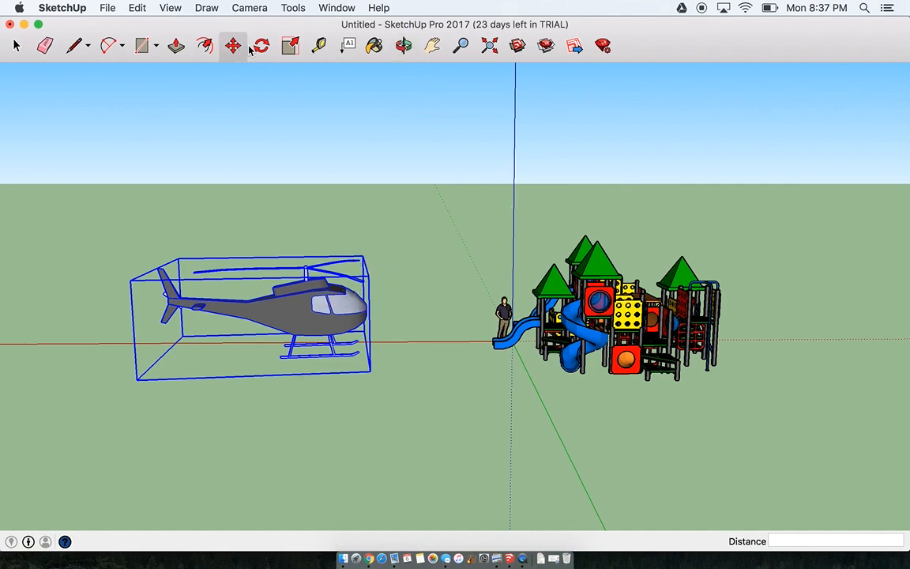
{"action": "left_click", "coordinate": [262, 47]}
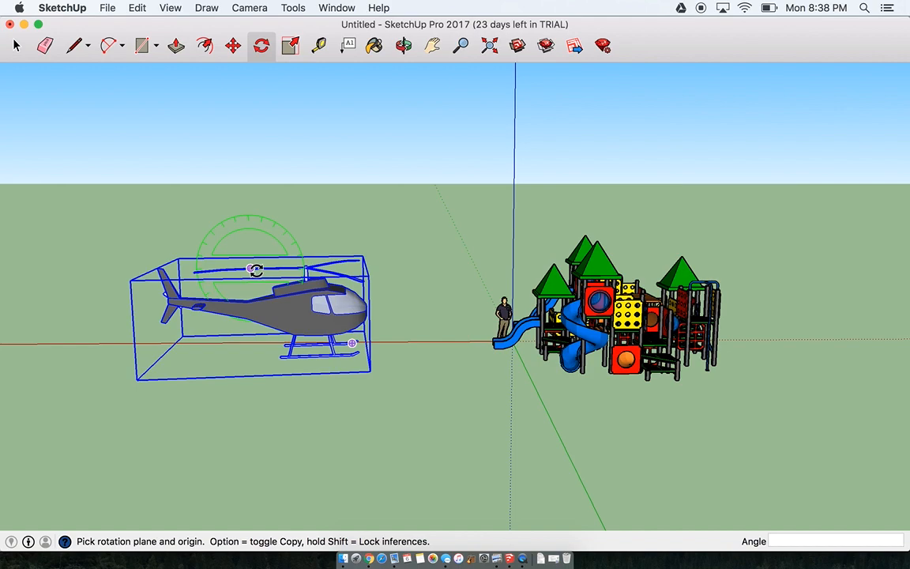
{"action": "left_click_drag", "start_coordinate": [256, 269], "coordinate": [255, 267]}
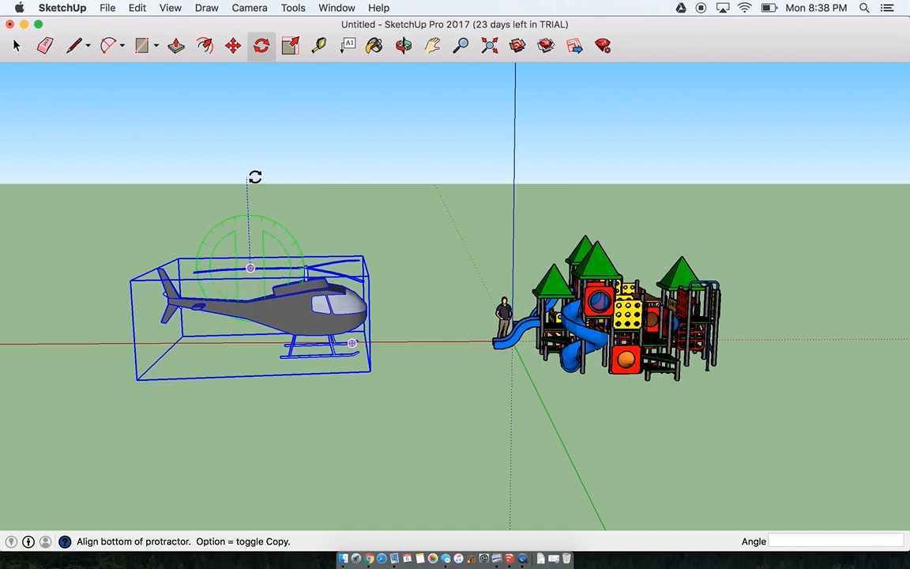
{"action": "left_click", "coordinate": [255, 210]}
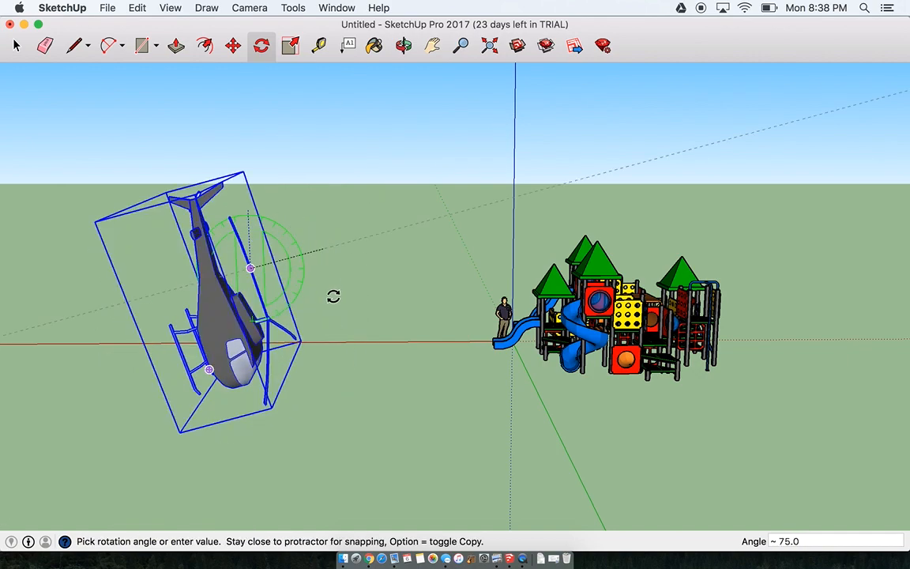
{"action": "left_click", "coordinate": [243, 148]}
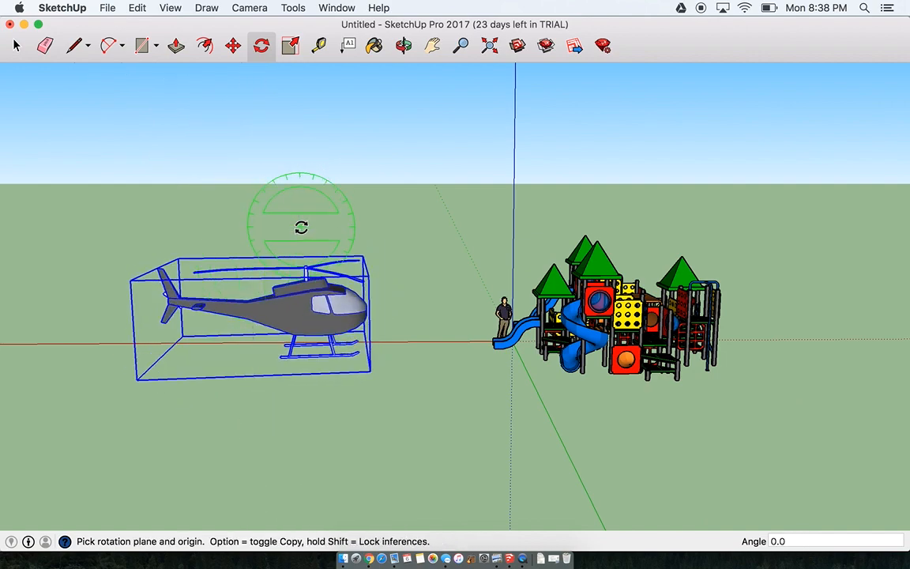
Rotate the helicopter by about 6.8 degrees in the horizontal plane around the tip of its main rotor blade nearest the playground
{"action": "left_click", "coordinate": [406, 46]}
{"action": "left_click_drag", "start_coordinate": [453, 156], "coordinate": [242, 463]}
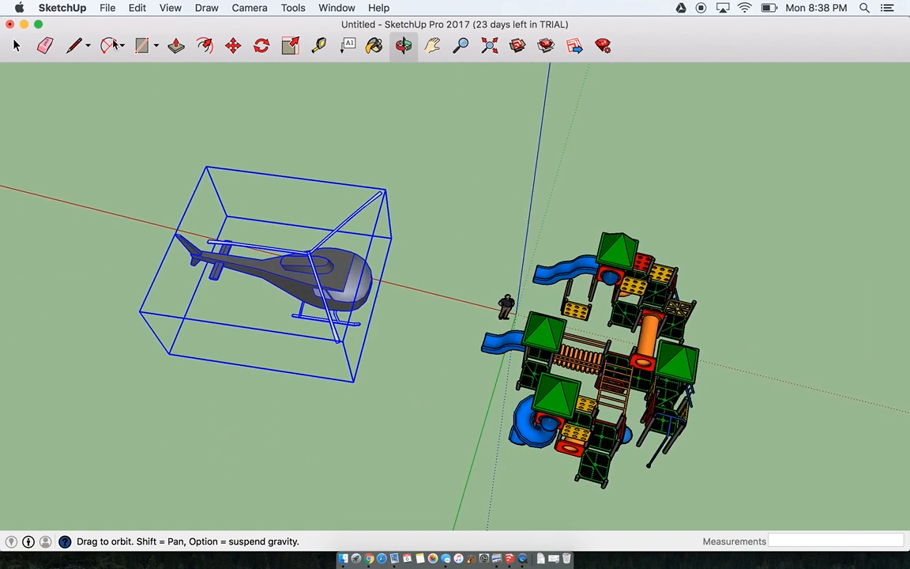
{"action": "key", "text": "q"}
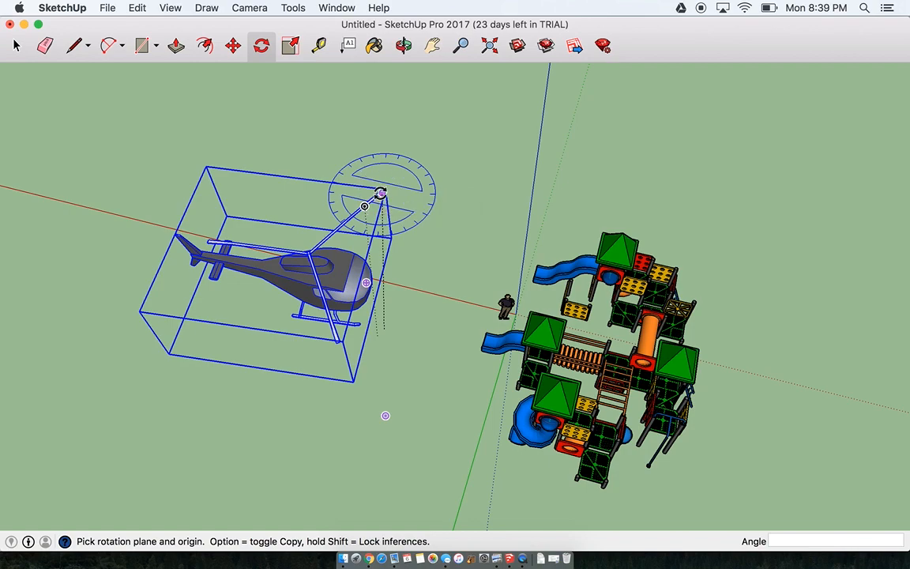
{"action": "left_click", "coordinate": [381, 194]}
{"action": "left_click", "coordinate": [416, 222]}
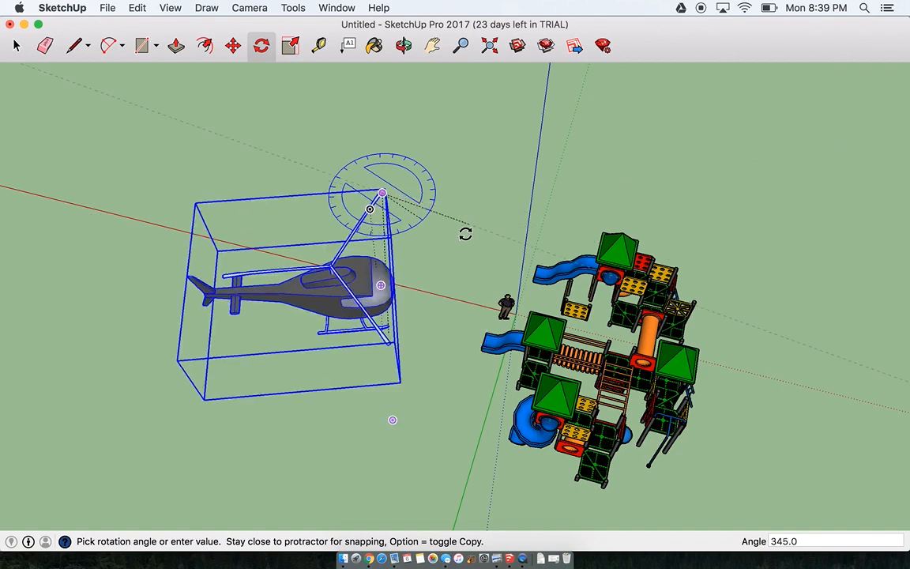
{"action": "left_click", "coordinate": [448, 260]}
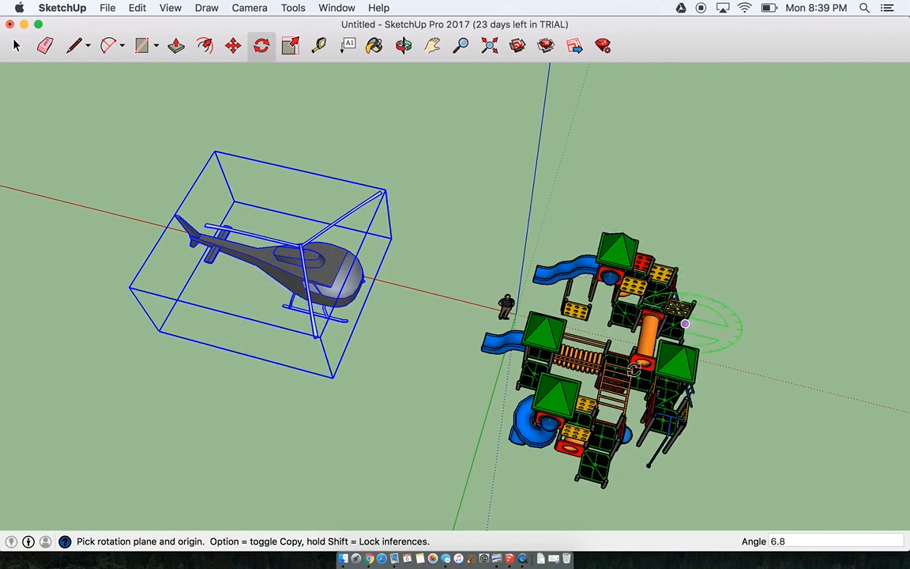
Rotate the playground model by about 353.5 degrees in the horizontal plane around an endpoint inside its structure
{"action": "key", "text": "space"}
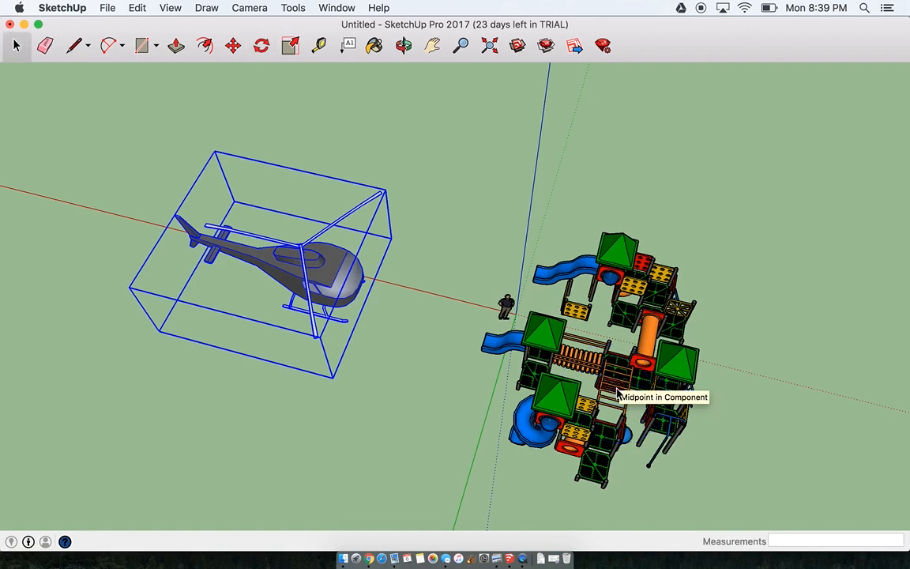
{"action": "left_click", "coordinate": [609, 357]}
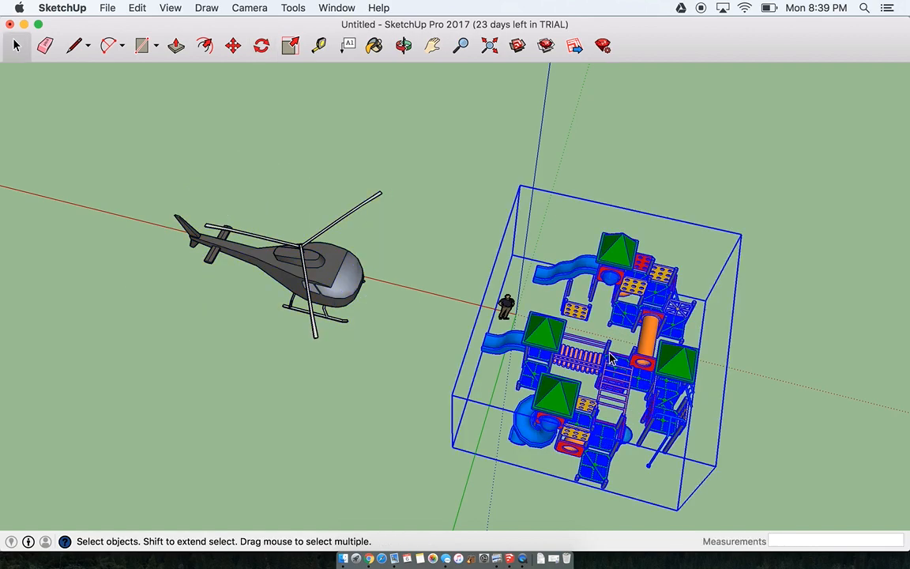
{"action": "key", "text": "q"}
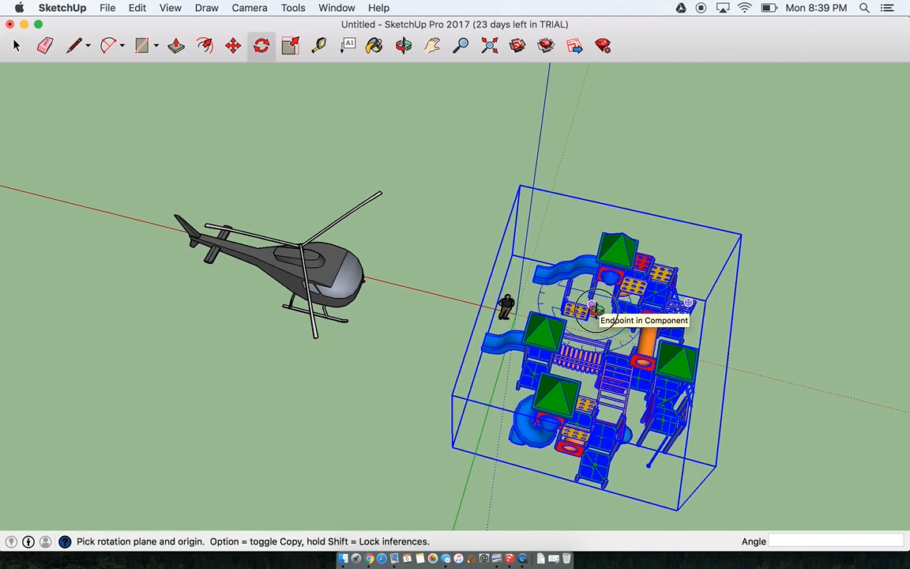
{"action": "left_click_drag", "start_coordinate": [589, 297], "coordinate": [577, 238]}
{"action": "left_click", "coordinate": [655, 154]}
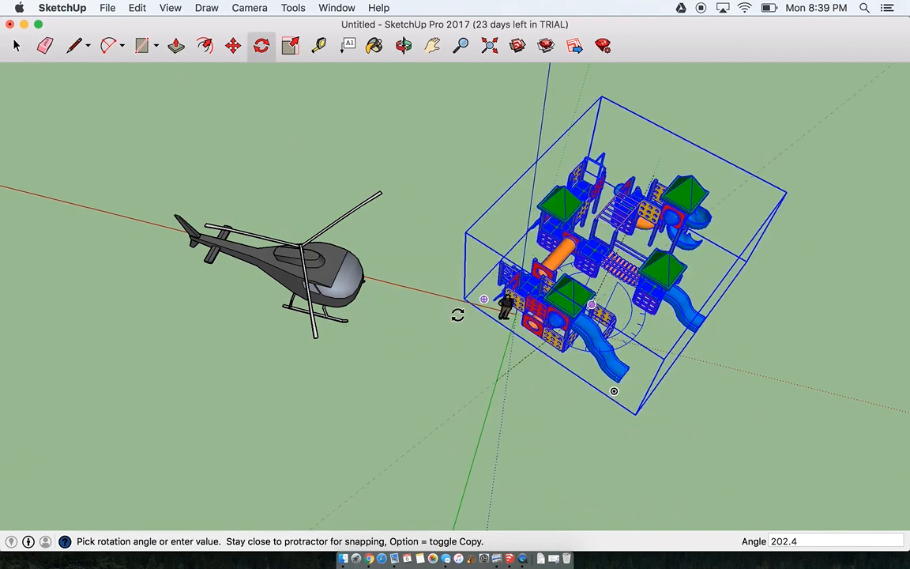
{"action": "left_click", "coordinate": [656, 104]}
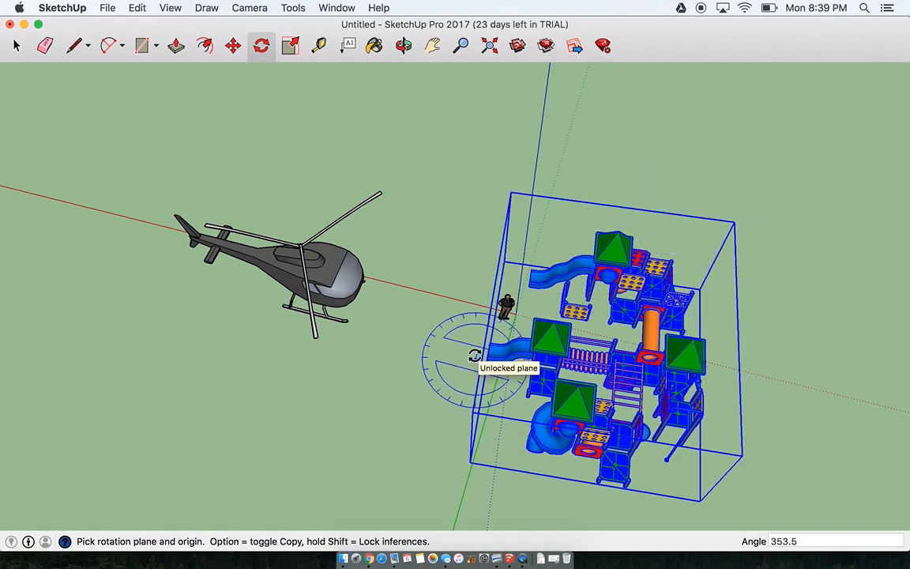
Try to tilt the playground model in the vertical plane around the green axis, pivoting at a point above the standing figure
{"action": "left_click", "coordinate": [403, 45]}
{"action": "left_click_drag", "start_coordinate": [452, 132], "coordinate": [601, 209]}
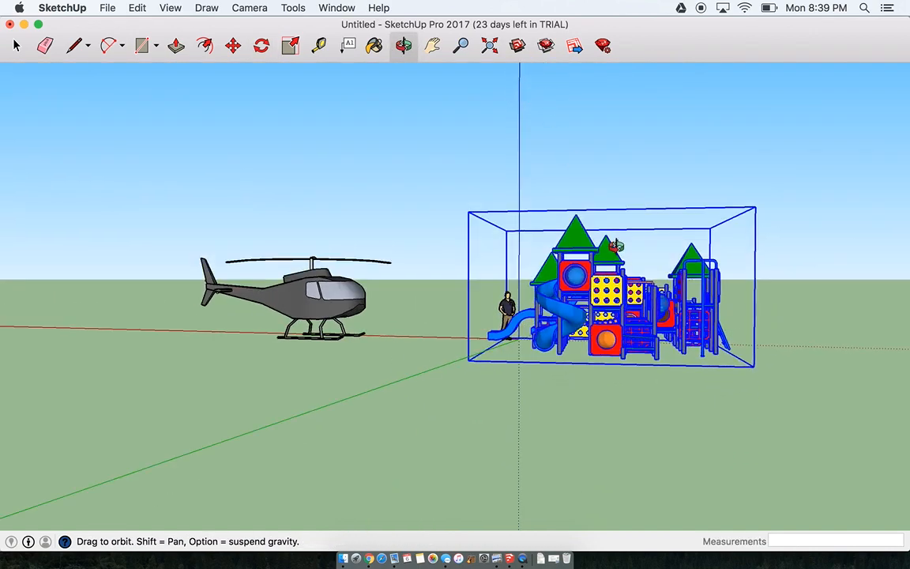
{"action": "key", "text": "q"}
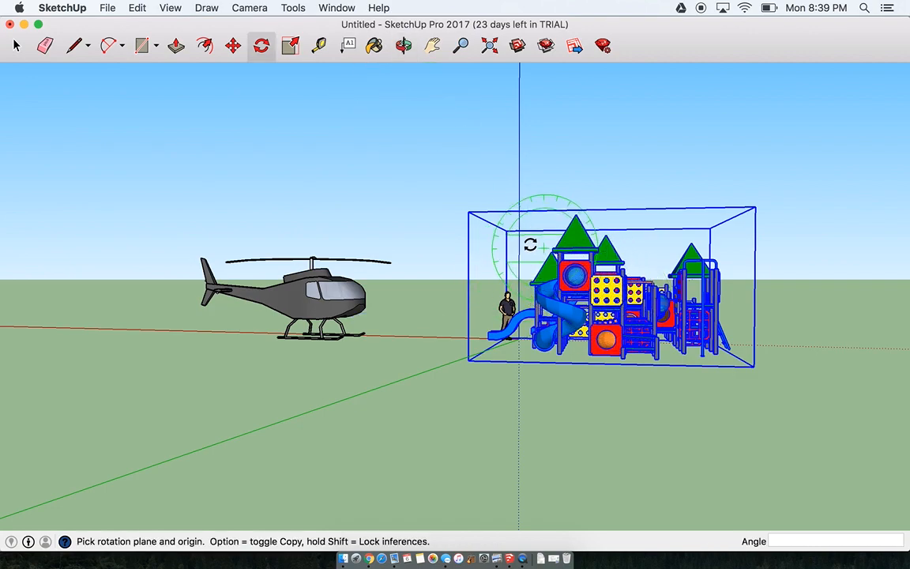
{"action": "left_click_drag", "start_coordinate": [524, 243], "coordinate": [565, 217]}
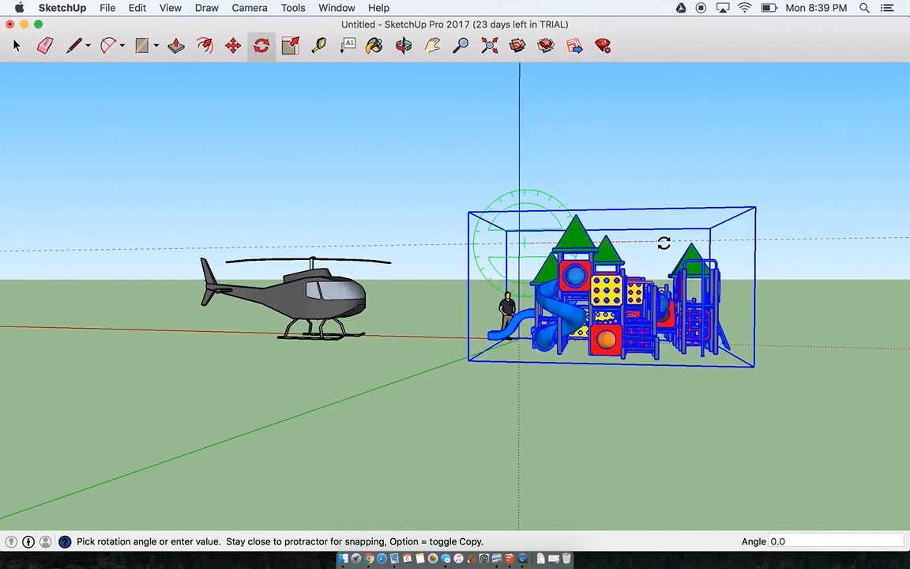
{"action": "left_click", "coordinate": [663, 243]}
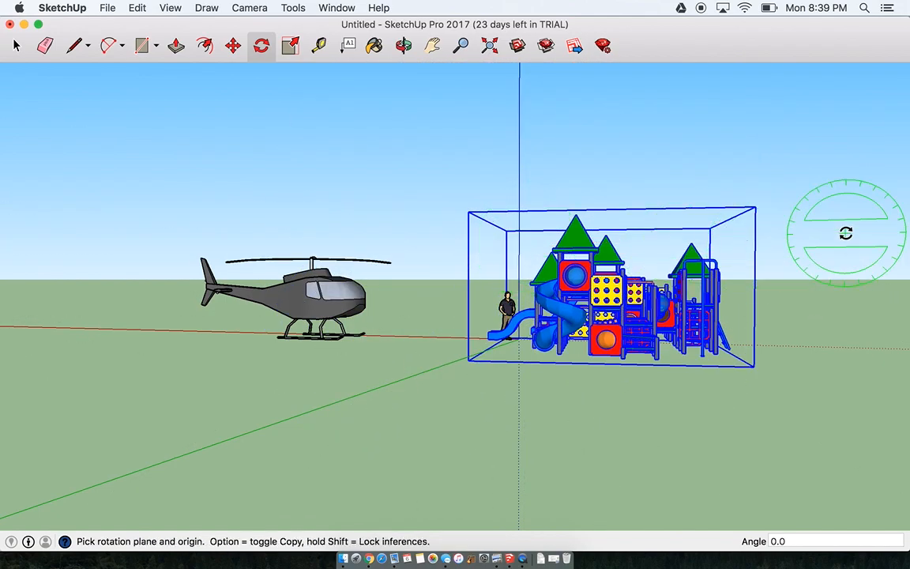